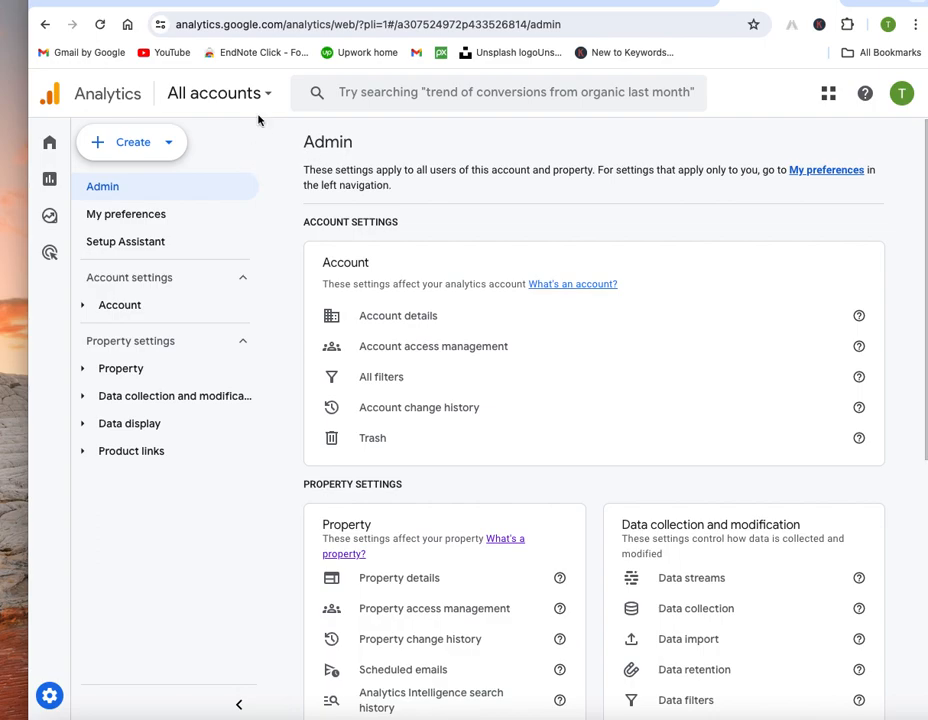
Step: Return to the Analytics Home dashboard from the left navigation
{"action": "left_click", "coordinate": [52, 145]}
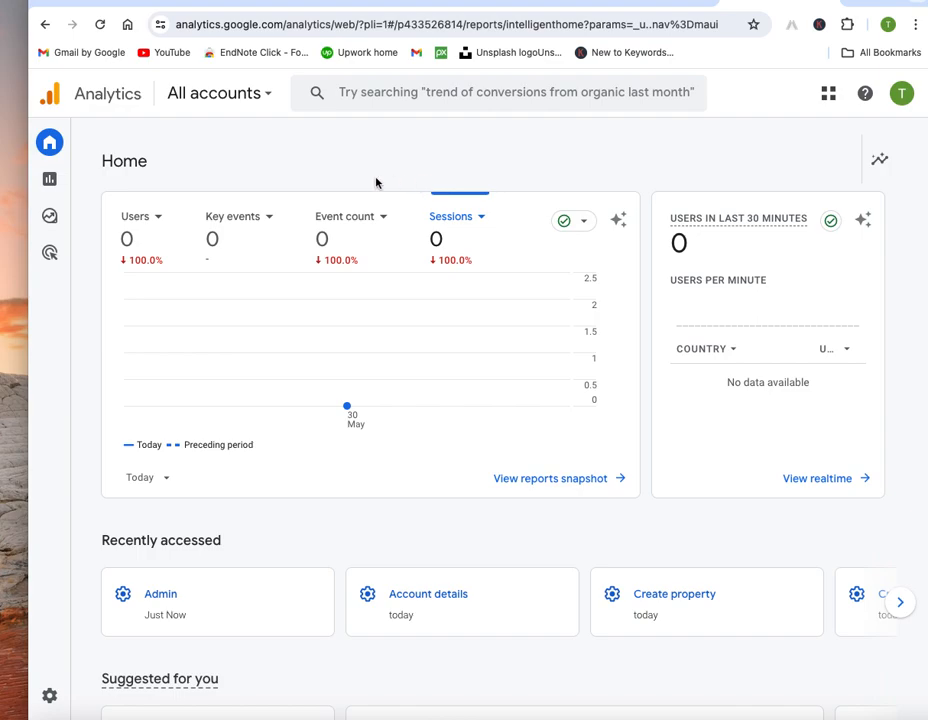
Step: Open and then dismiss the All accounts picker, staying on the Home overview
{"action": "left_click", "coordinate": [268, 96]}
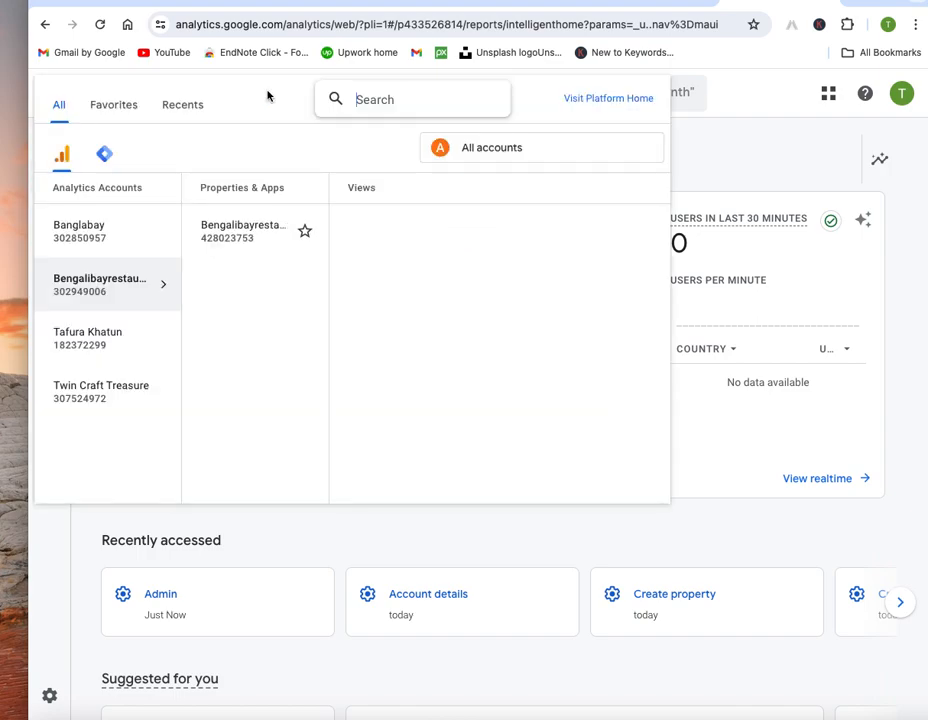
{"action": "left_click", "coordinate": [798, 163]}
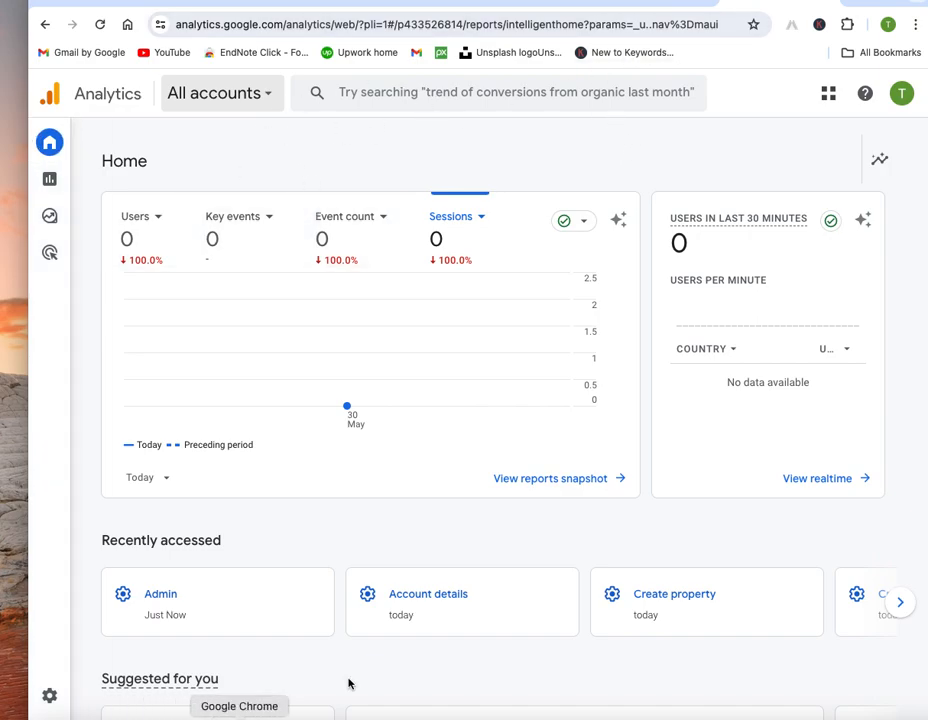
{"action": "mouse_move", "coordinate": [60, 696]}
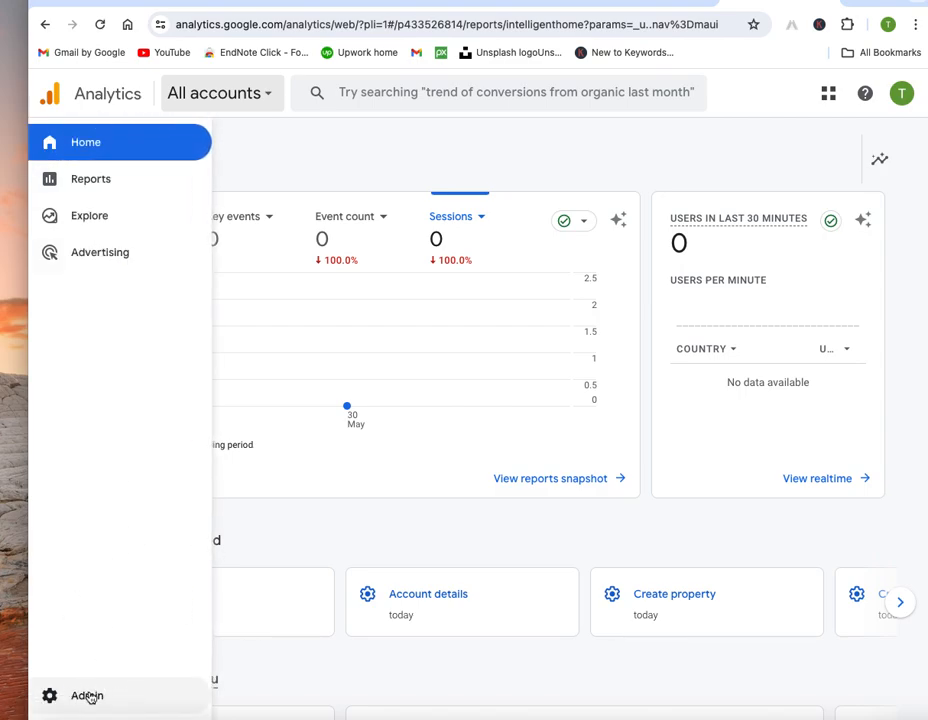
Step: In Admin settings, choose Create > Property to start a new property
{"action": "left_click", "coordinate": [88, 696]}
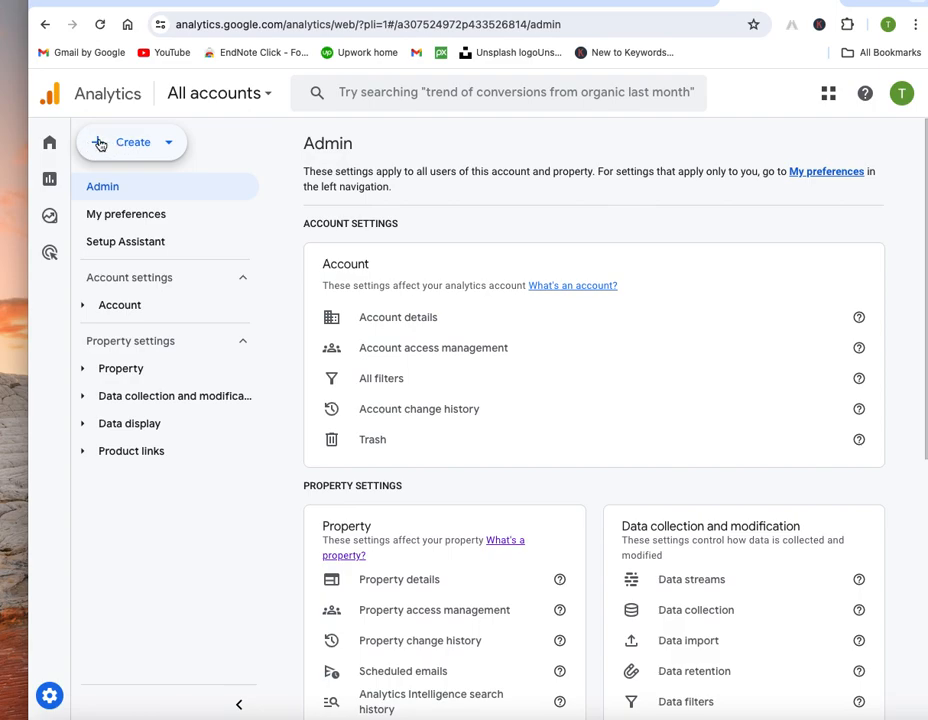
{"action": "left_click", "coordinate": [167, 144]}
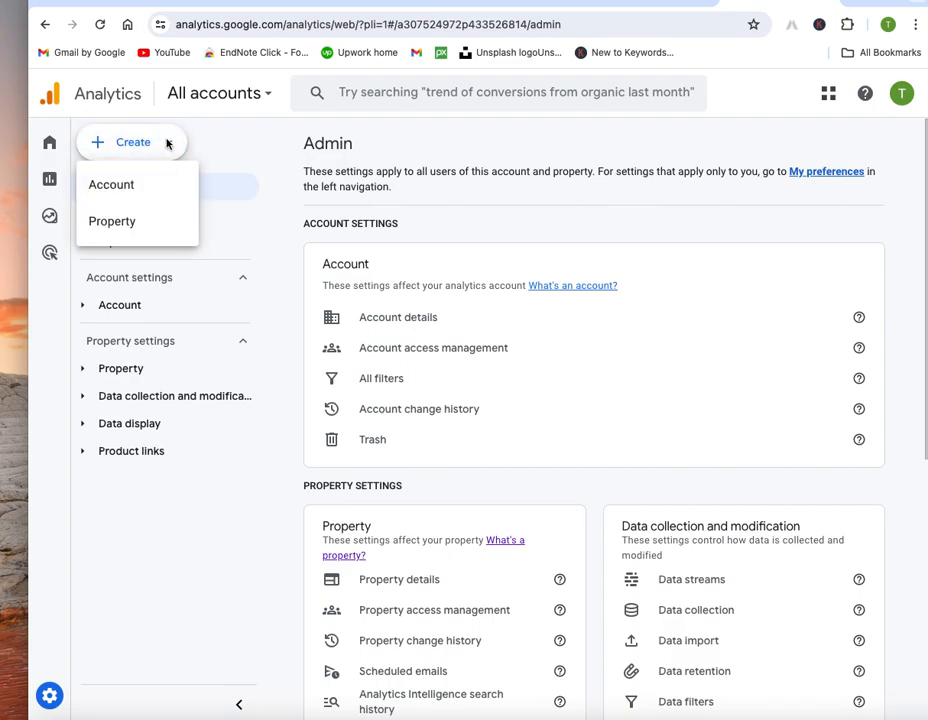
{"action": "left_click", "coordinate": [141, 224]}
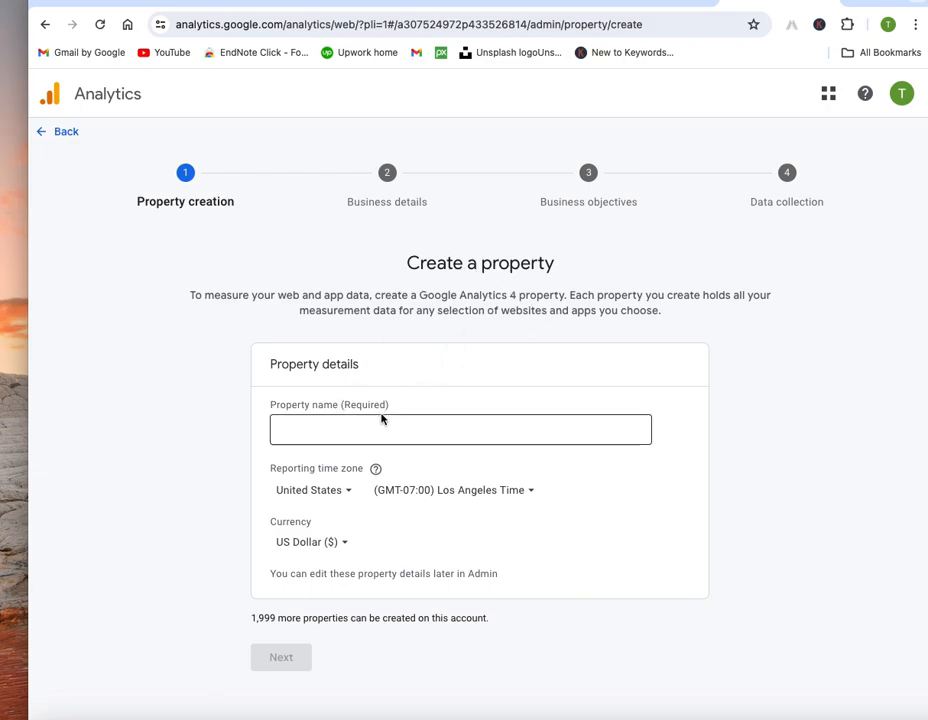
Step: Name the property 'Tech Solutions' and set the reporting time zone to Ireland (GMT+01:00)
{"action": "left_click", "coordinate": [389, 422]}
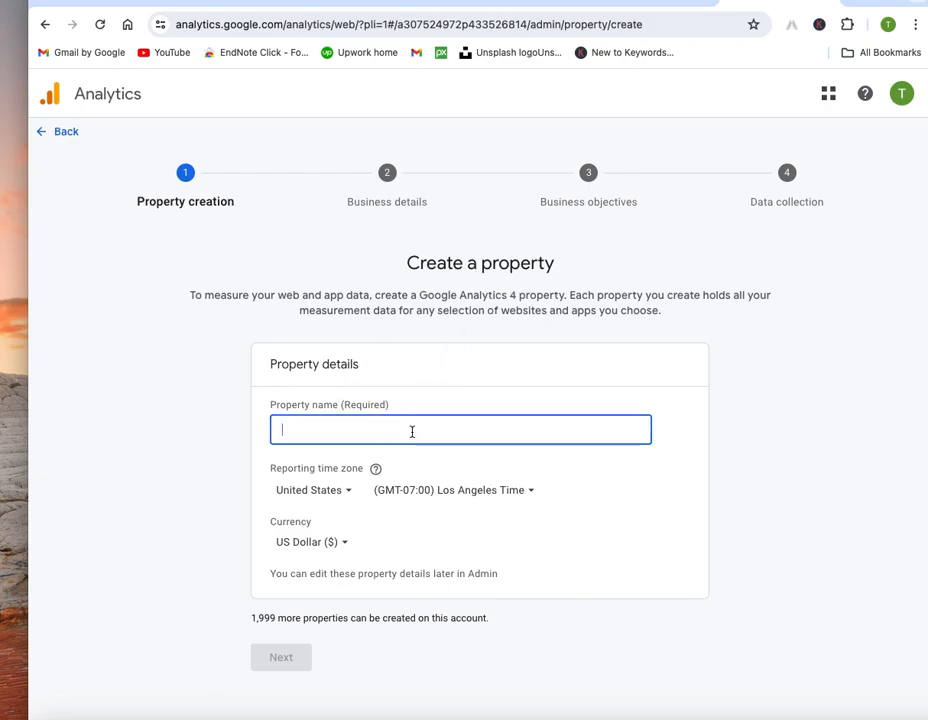
{"action": "type", "text": "Tech"}
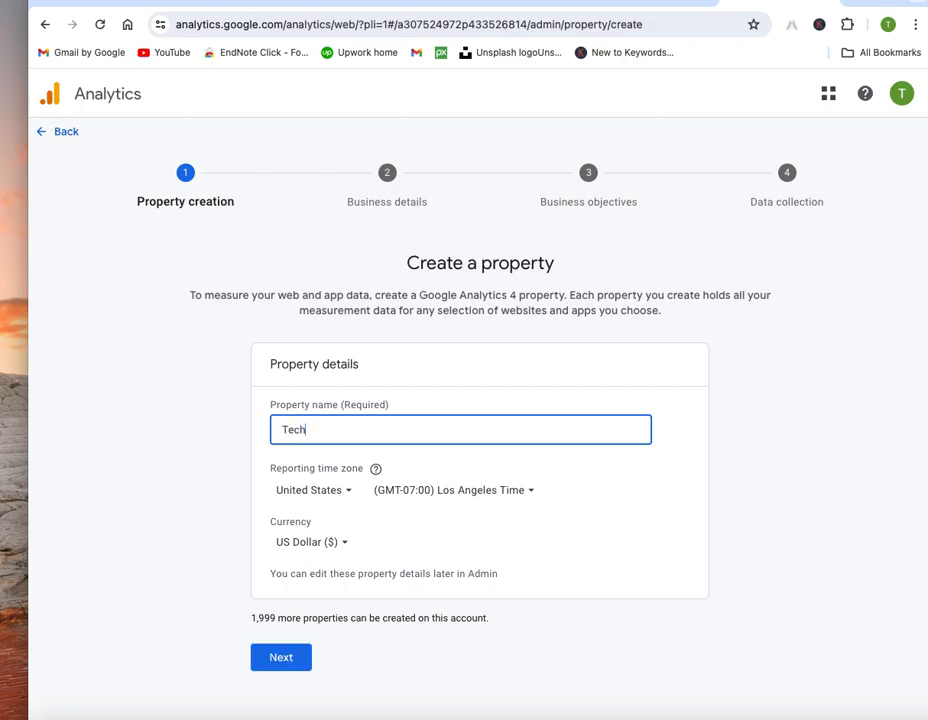
{"action": "type", "text": " Solutions"}
{"action": "left_click", "coordinate": [349, 494]}
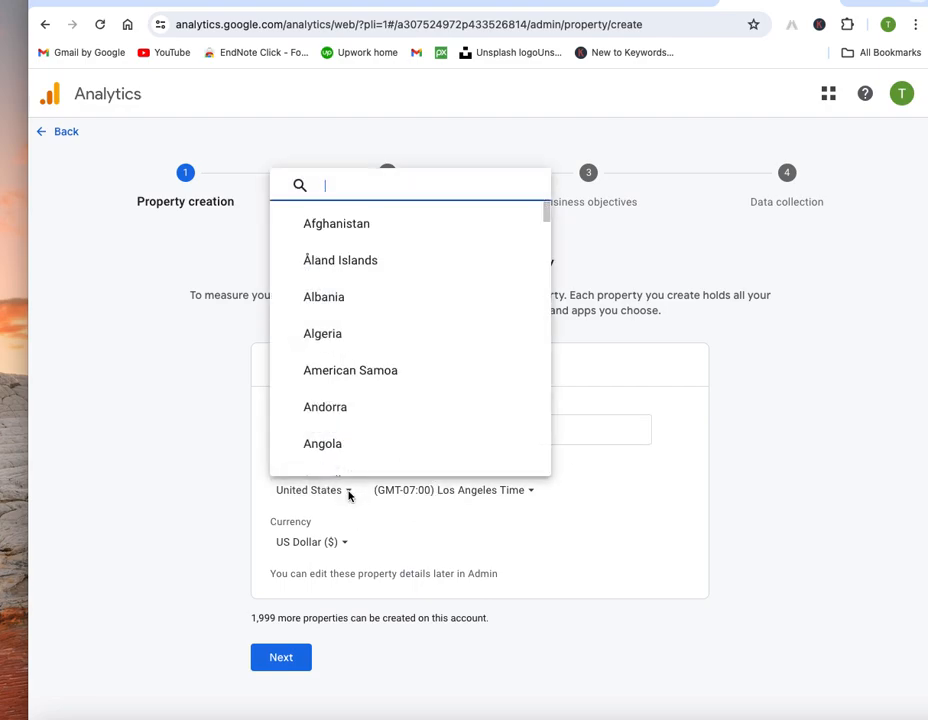
{"action": "scroll", "coordinate": [369, 310], "scroll_direction": "down", "scroll_amount": 2}
{"action": "scroll", "coordinate": [369, 311], "scroll_direction": "down", "scroll_amount": 10}
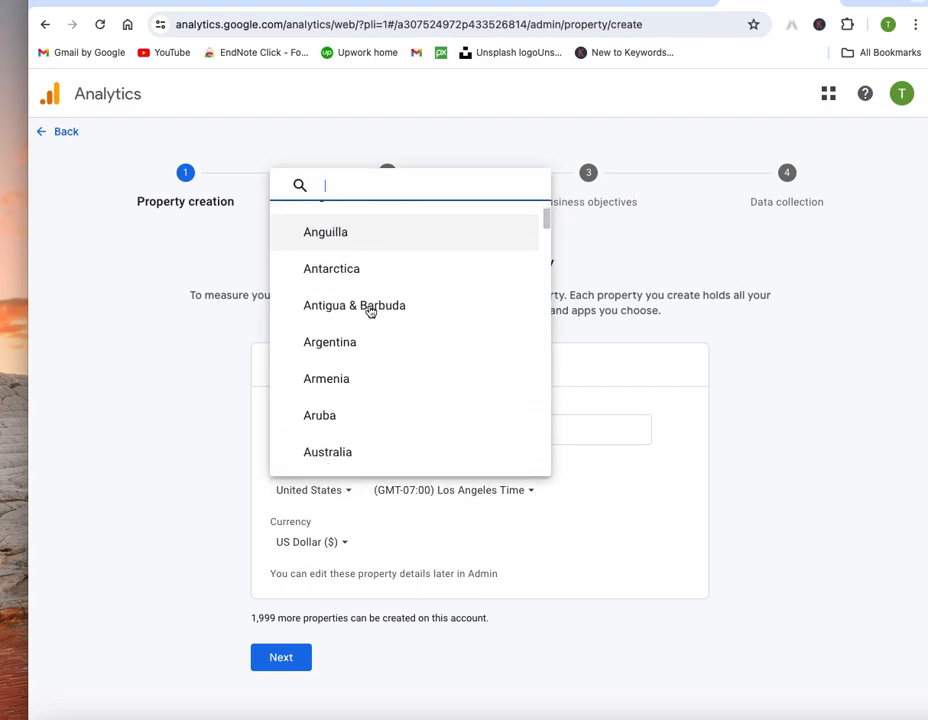
{"action": "scroll", "coordinate": [370, 312], "scroll_direction": "down", "scroll_amount": 12}
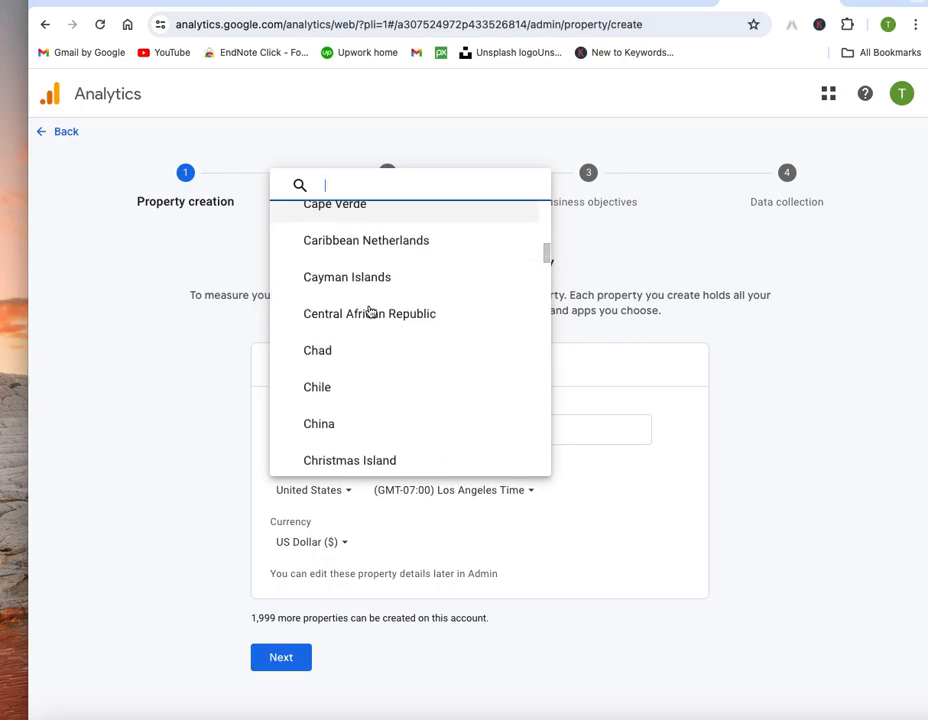
{"action": "scroll", "coordinate": [370, 312], "scroll_direction": "down", "scroll_amount": 12}
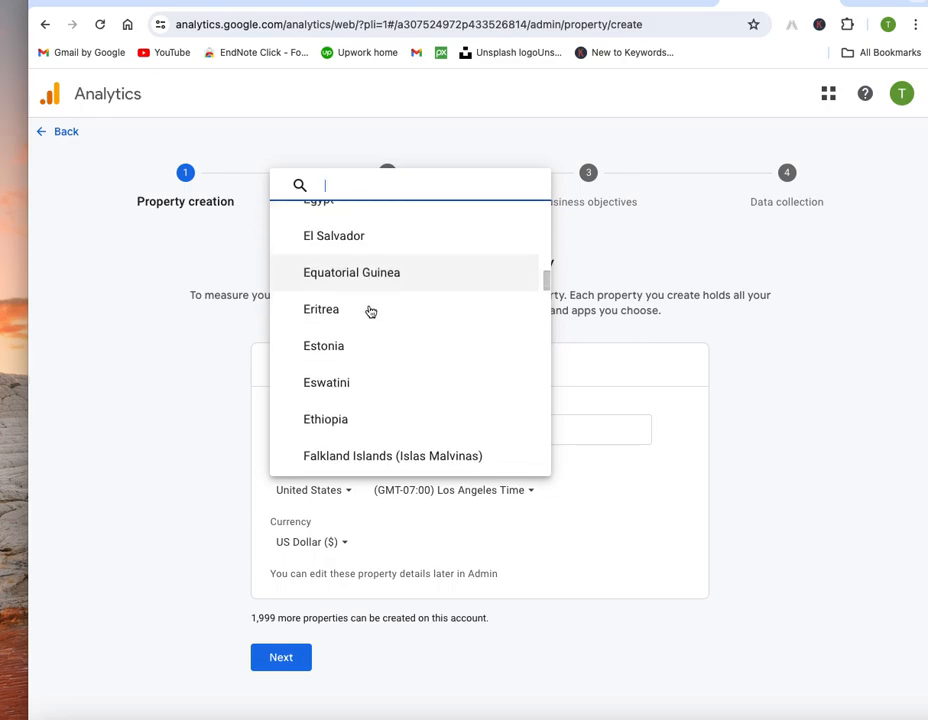
{"action": "scroll", "coordinate": [370, 312], "scroll_direction": "down", "scroll_amount": 8}
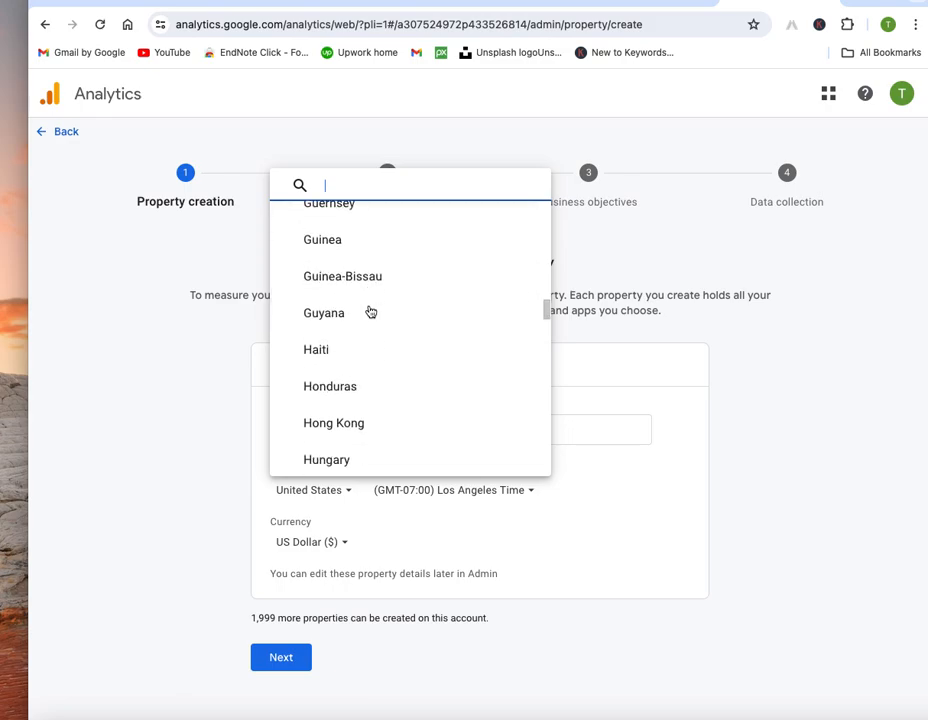
{"action": "scroll", "coordinate": [370, 312], "scroll_direction": "up", "scroll_amount": 3}
{"action": "scroll", "coordinate": [370, 312], "scroll_direction": "up", "scroll_amount": 3}
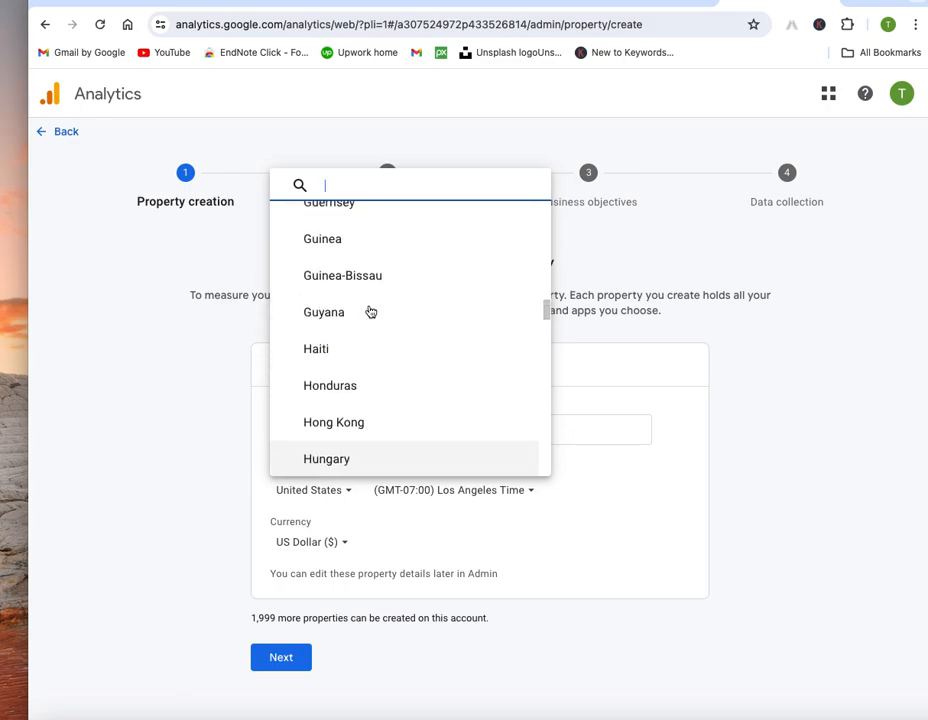
{"action": "scroll", "coordinate": [370, 312], "scroll_direction": "down", "scroll_amount": 7}
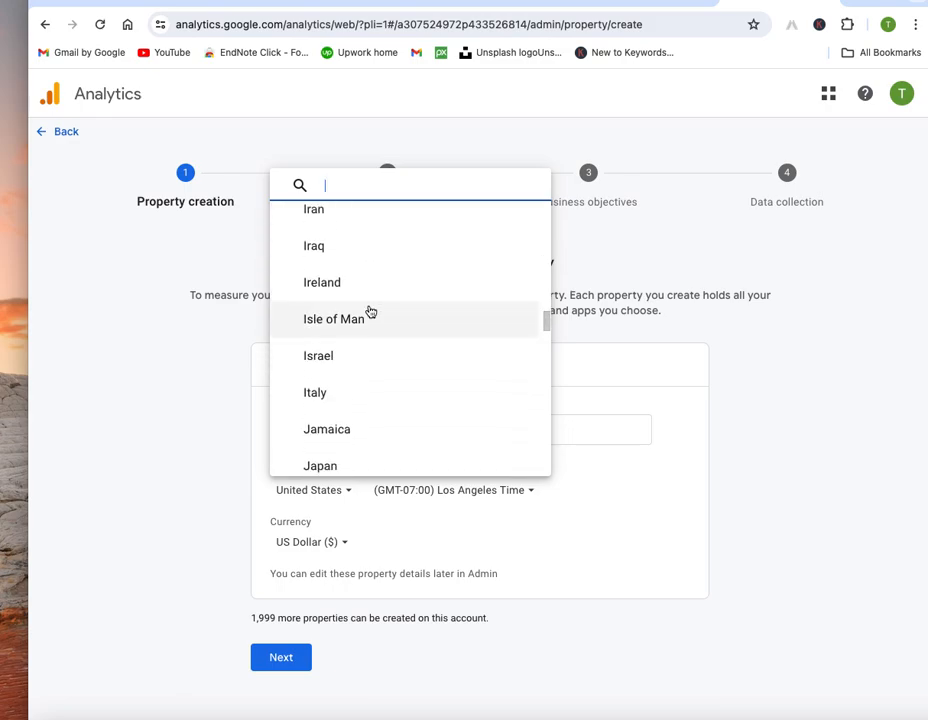
{"action": "left_click", "coordinate": [362, 283]}
Step: Set the property currency to Euro (€)
{"action": "left_click", "coordinate": [345, 545]}
{"action": "scroll", "coordinate": [409, 451], "scroll_direction": "down", "scroll_amount": 2}
{"action": "scroll", "coordinate": [406, 449], "scroll_direction": "down", "scroll_amount": 10}
{"action": "scroll", "coordinate": [406, 449], "scroll_direction": "down", "scroll_amount": 6}
{"action": "left_click", "coordinate": [335, 360]}
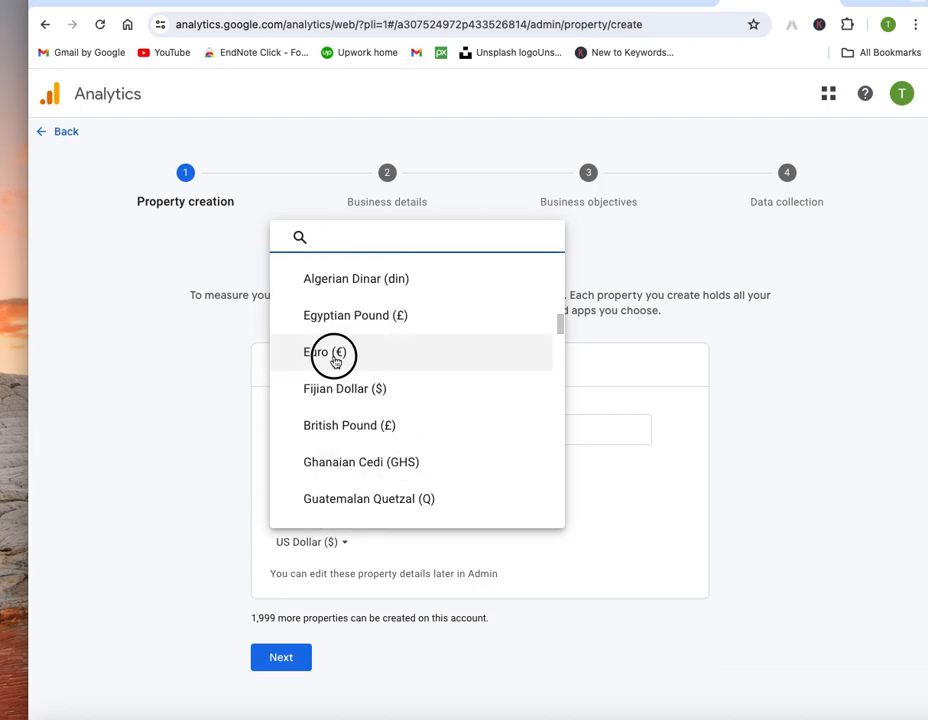
Step: Set business size to Small (1 to 10 employees) and industry to Business & Industrial
{"action": "left_click", "coordinate": [289, 670]}
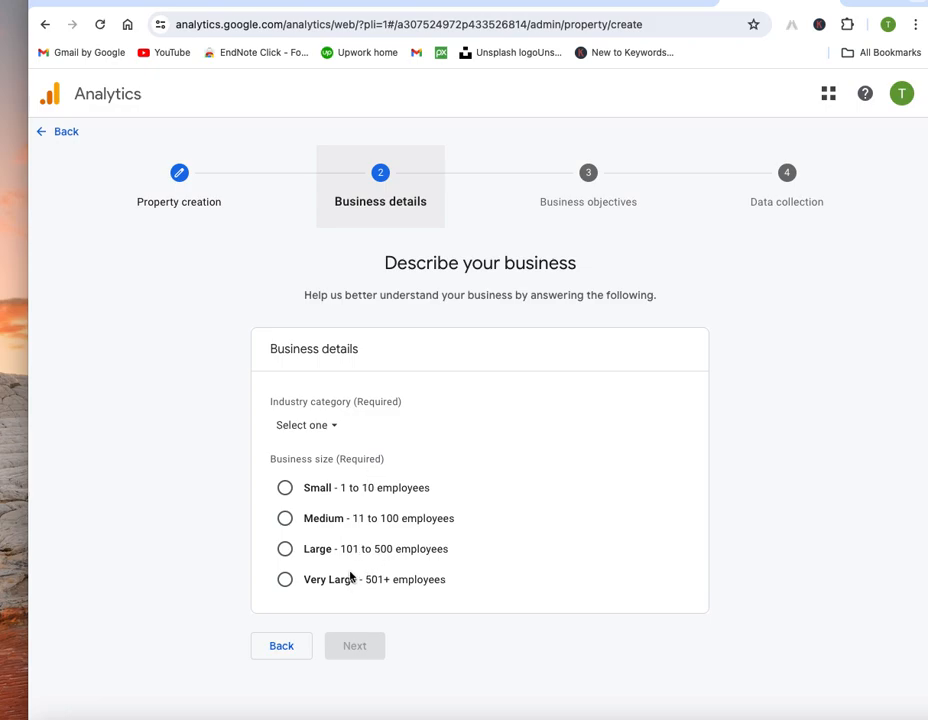
{"action": "left_click", "coordinate": [285, 487]}
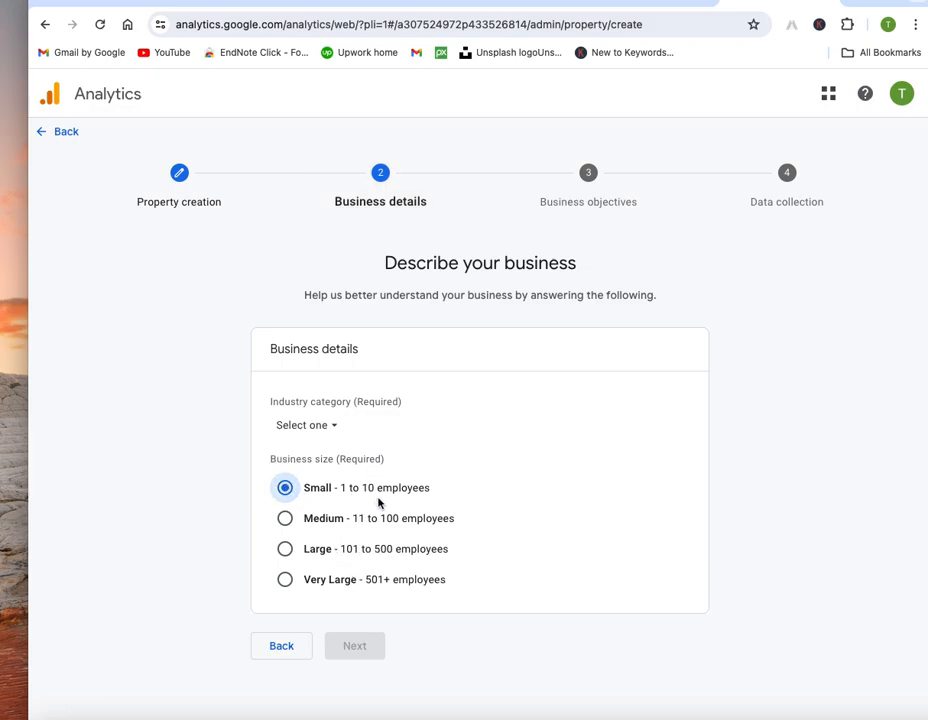
{"action": "left_click", "coordinate": [333, 426]}
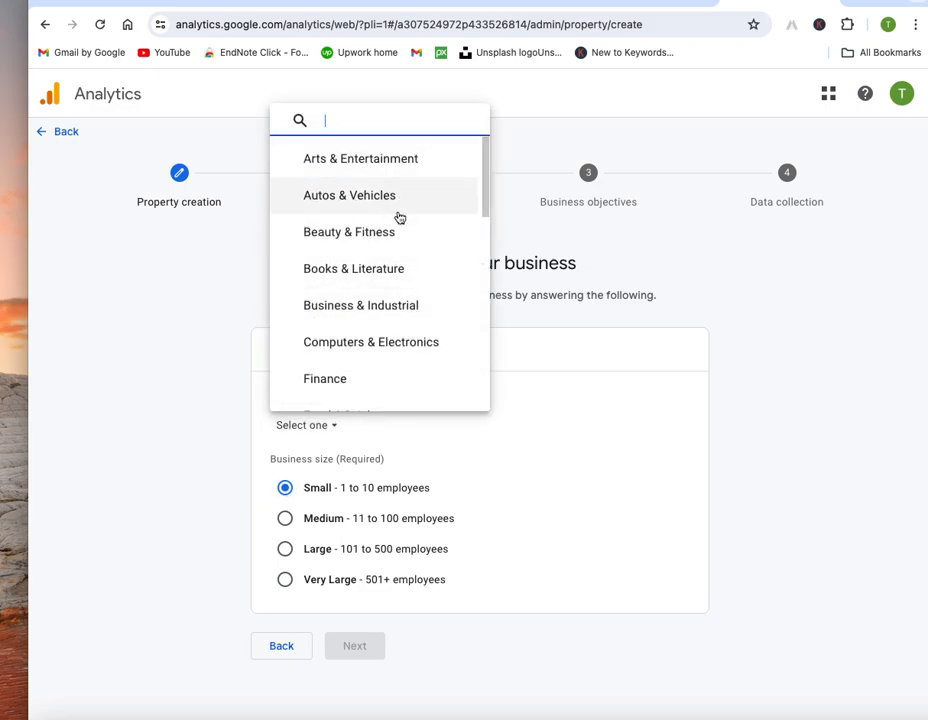
{"action": "left_click", "coordinate": [358, 309]}
{"action": "left_click", "coordinate": [355, 648]}
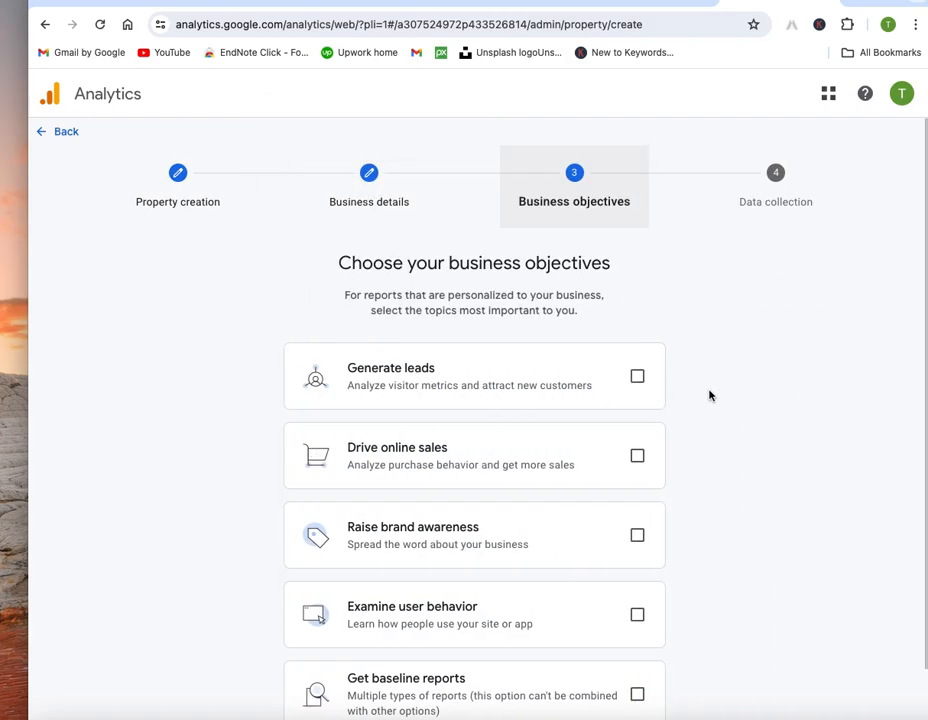
Step: Tick Get baseline reports as the objective and create the Tech Solutions property
{"action": "scroll", "coordinate": [709, 396], "scroll_direction": "down", "scroll_amount": 1}
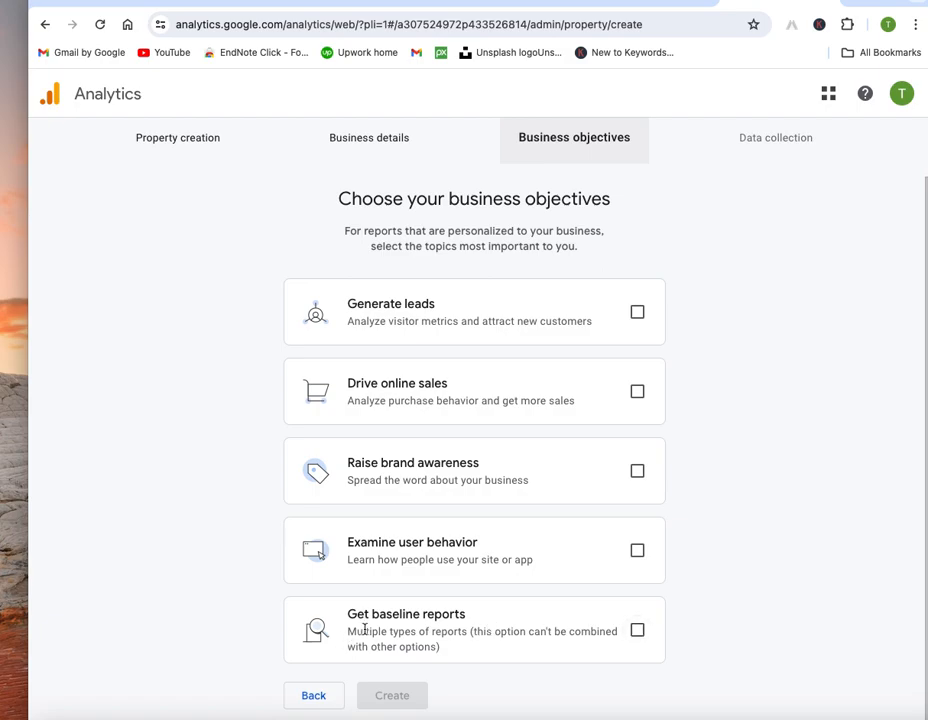
{"action": "left_click", "coordinate": [639, 631]}
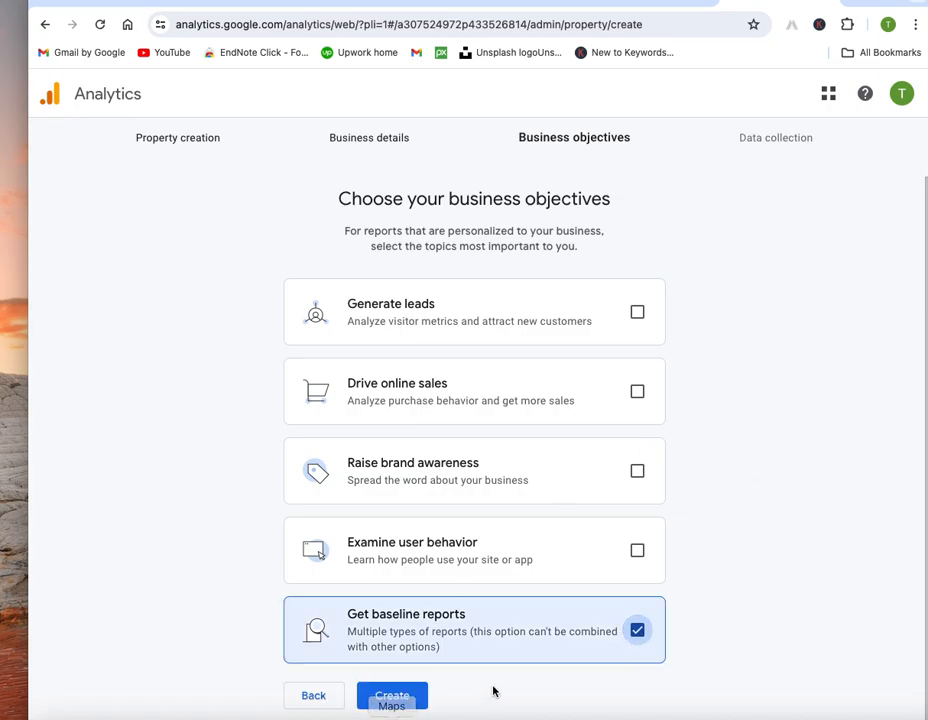
{"action": "left_click", "coordinate": [408, 697]}
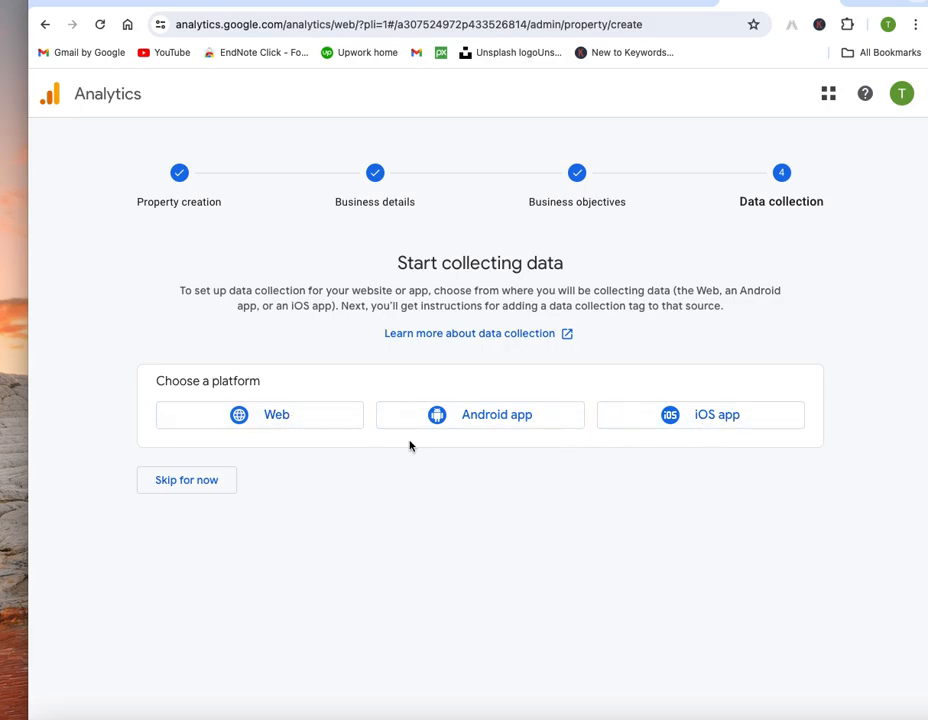
Step: Choose Web as the data collection platform
{"action": "left_click", "coordinate": [290, 417]}
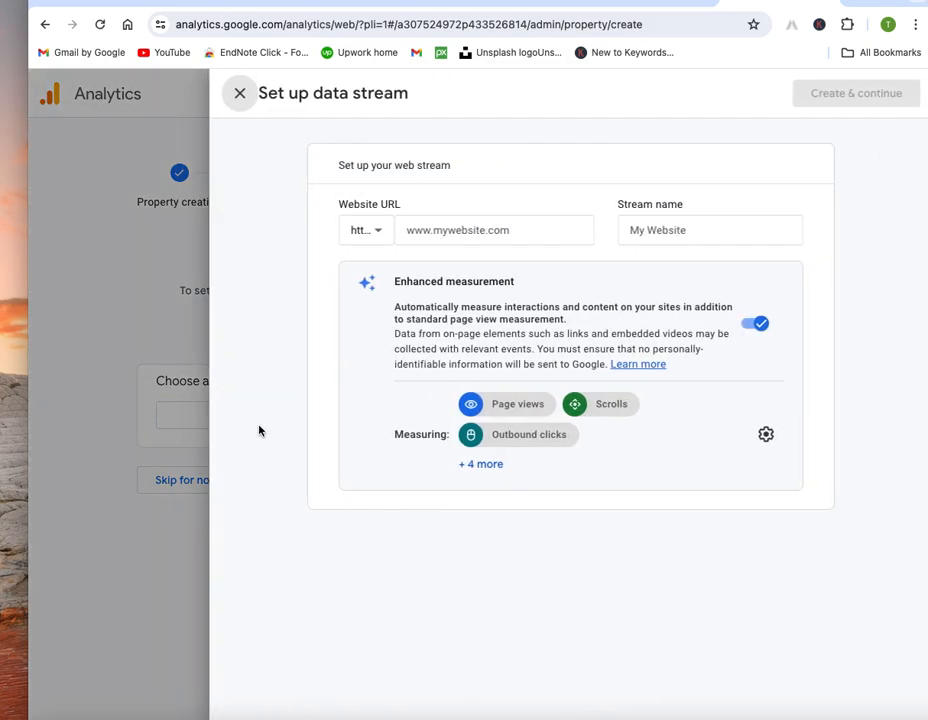
{"action": "left_click", "coordinate": [533, 227]}
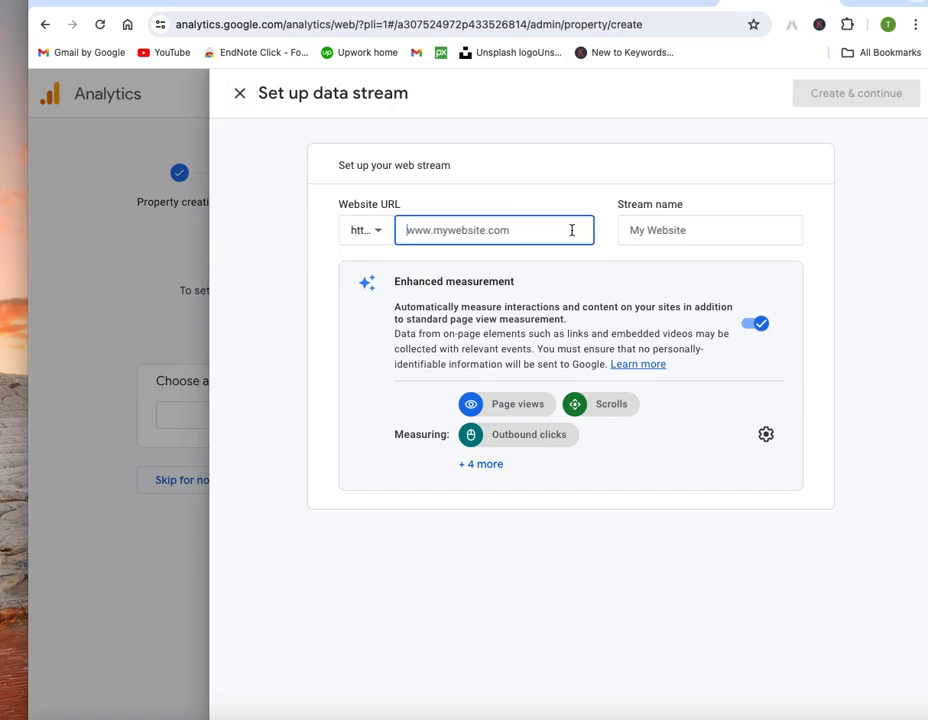
{"action": "type", "text": "www.techsol"}
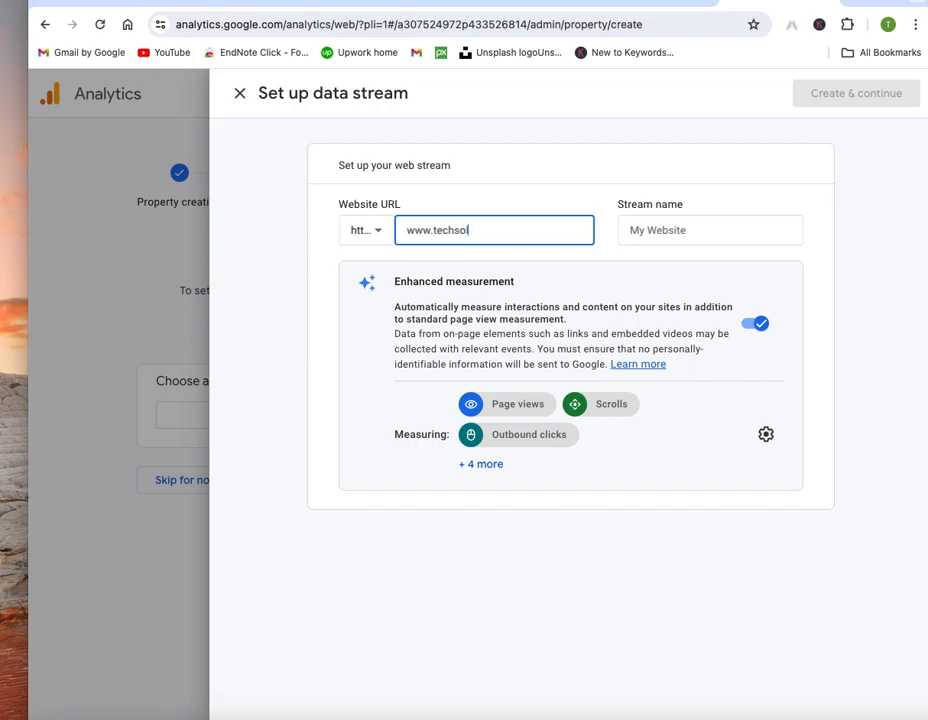
{"action": "type", "text": "ns.com"}
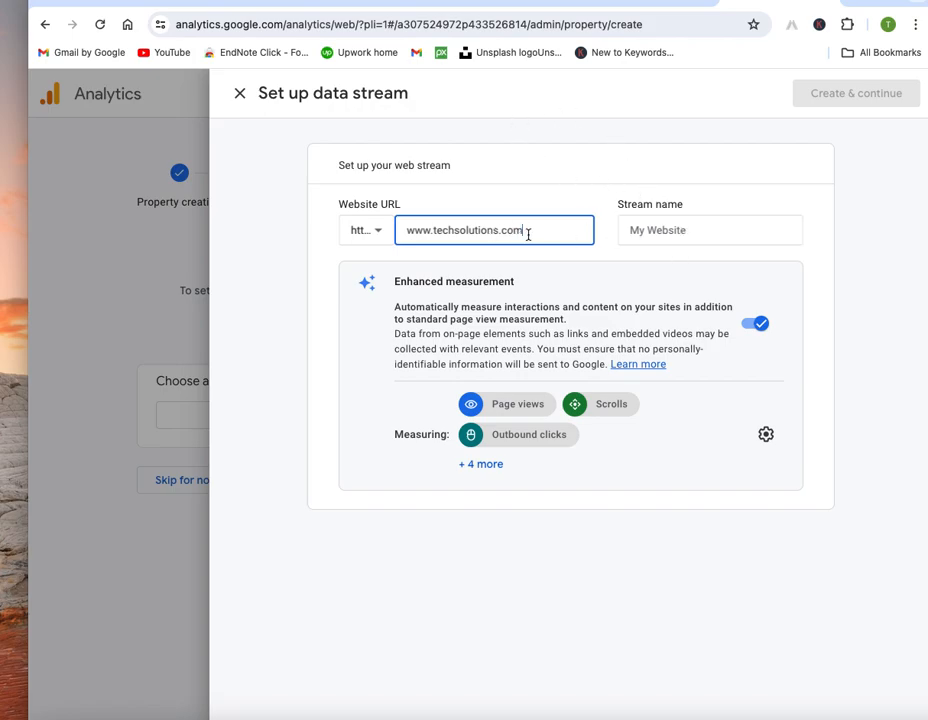
Step: Name the stream 'Tech Soulutions' with both words capitalised, and create the stream
{"action": "left_click", "coordinate": [694, 231]}
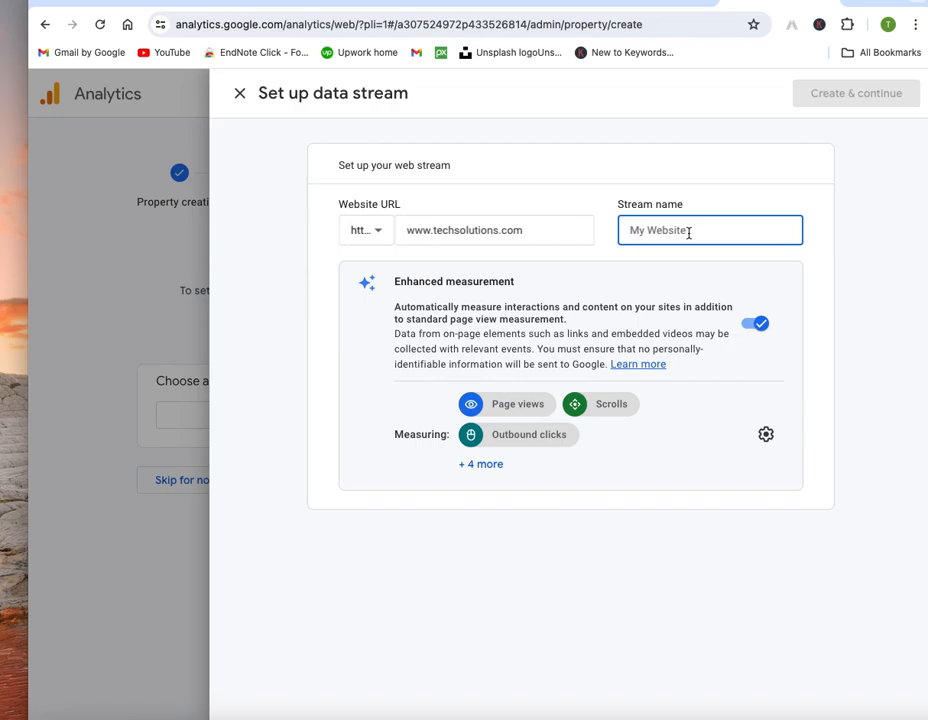
{"action": "type", "text": "tech soulutions"}
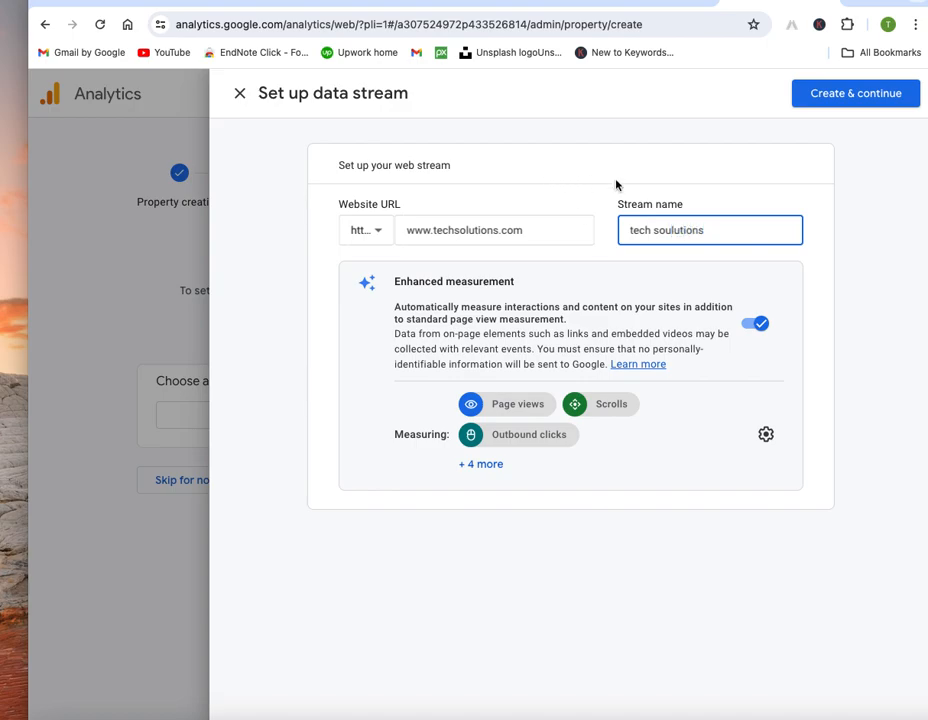
{"action": "left_click", "coordinate": [621, 230]}
{"action": "key", "text": "Delete"}
{"action": "type", "text": "T"}
{"action": "left_click", "coordinate": [661, 231]}
{"action": "key", "text": "BackSpace"}
{"action": "type", "text": "S"}
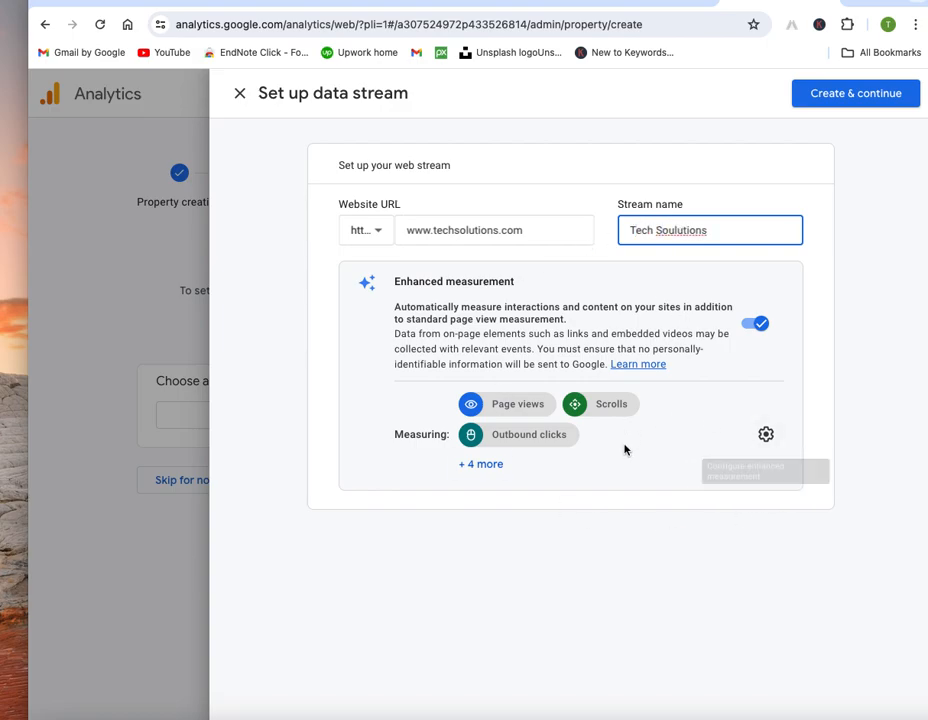
{"action": "left_click", "coordinate": [874, 93]}
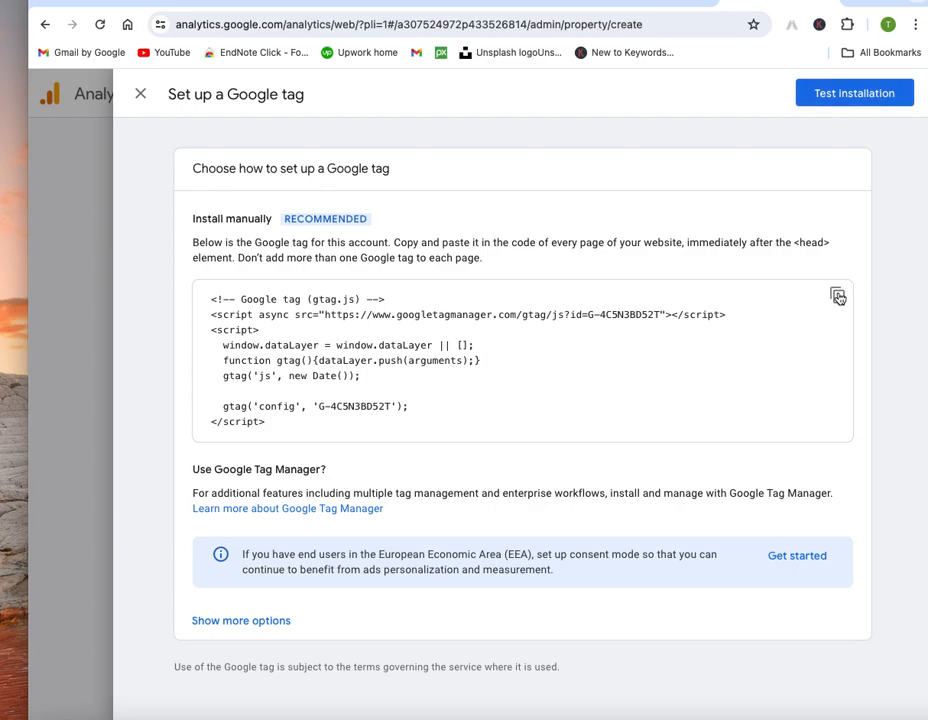
Step: Copy the entire gtag.js code snippet, then close the Set up a Google tag panel
{"action": "left_click_drag", "start_coordinate": [282, 428], "coordinate": [211, 301]}
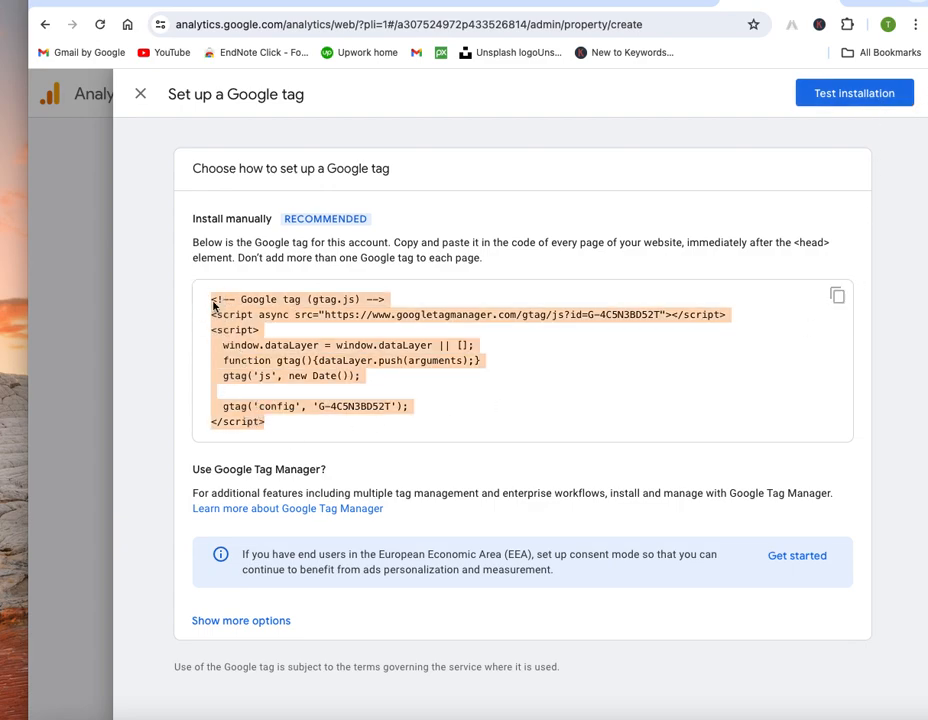
{"action": "right_click", "coordinate": [247, 304]}
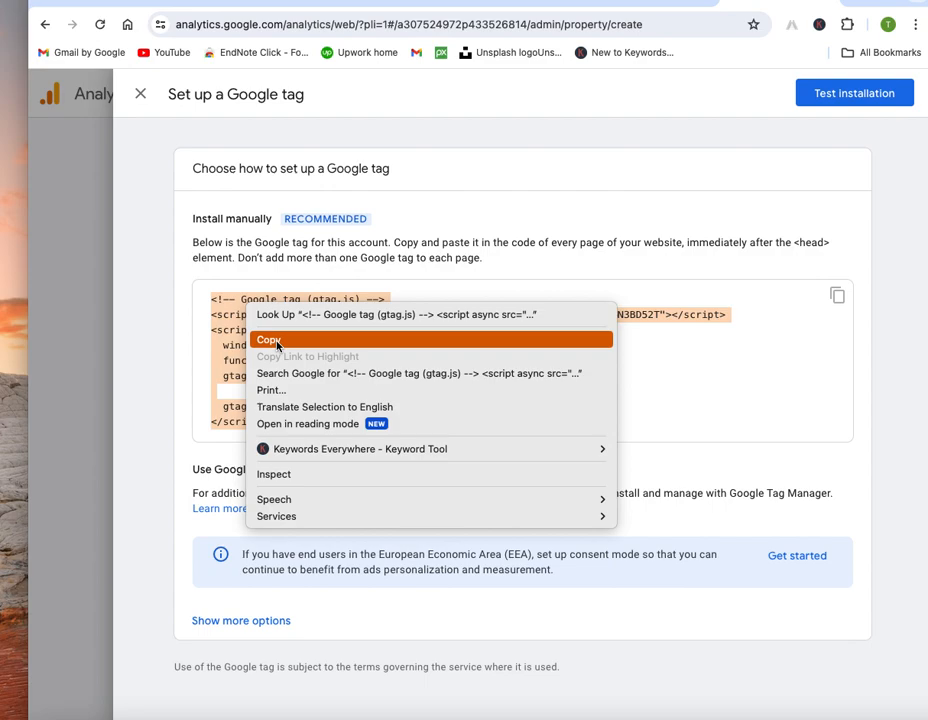
{"action": "left_click", "coordinate": [275, 341]}
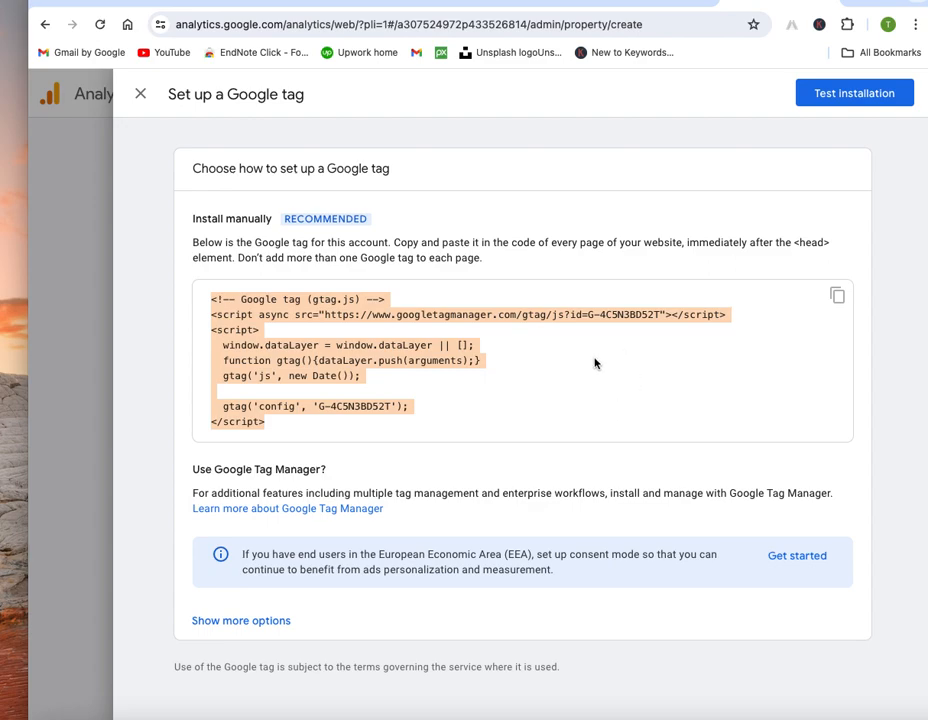
{"action": "left_click", "coordinate": [140, 94]}
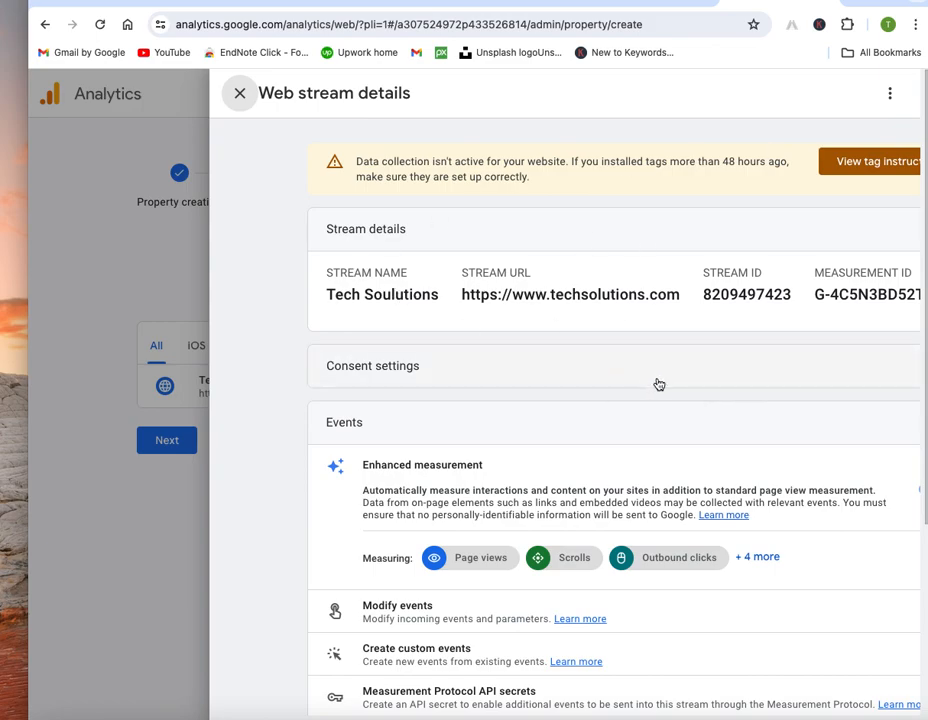
Step: Open View tag instructions for the Tech Soulutions web stream
{"action": "scroll", "coordinate": [611, 379], "scroll_direction": "right", "scroll_amount": 3}
{"action": "scroll", "coordinate": [614, 379], "scroll_direction": "left", "scroll_amount": 2}
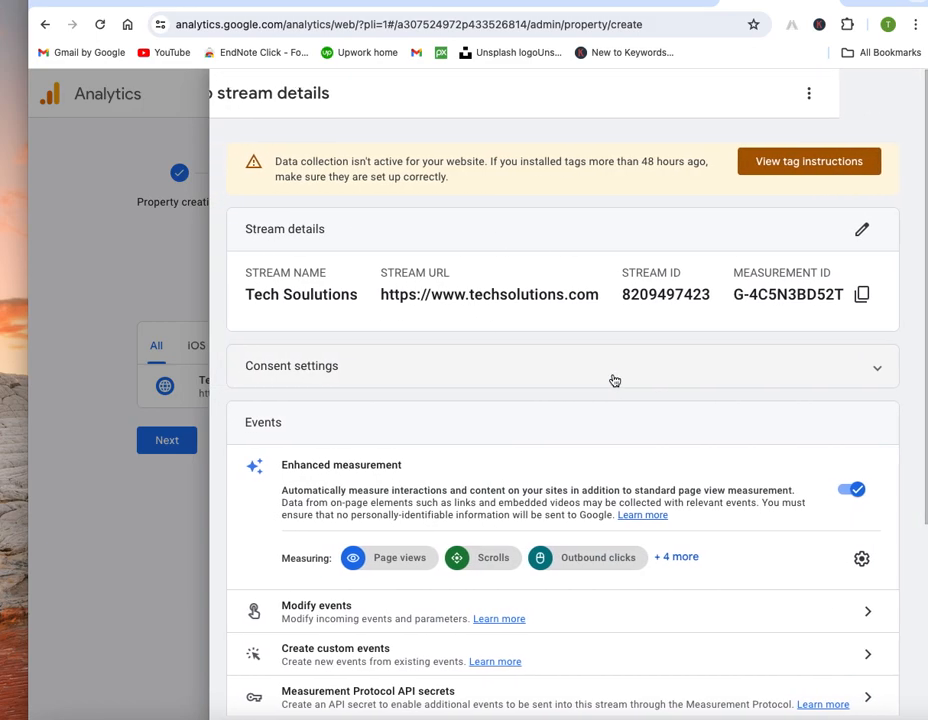
{"action": "left_click", "coordinate": [849, 166]}
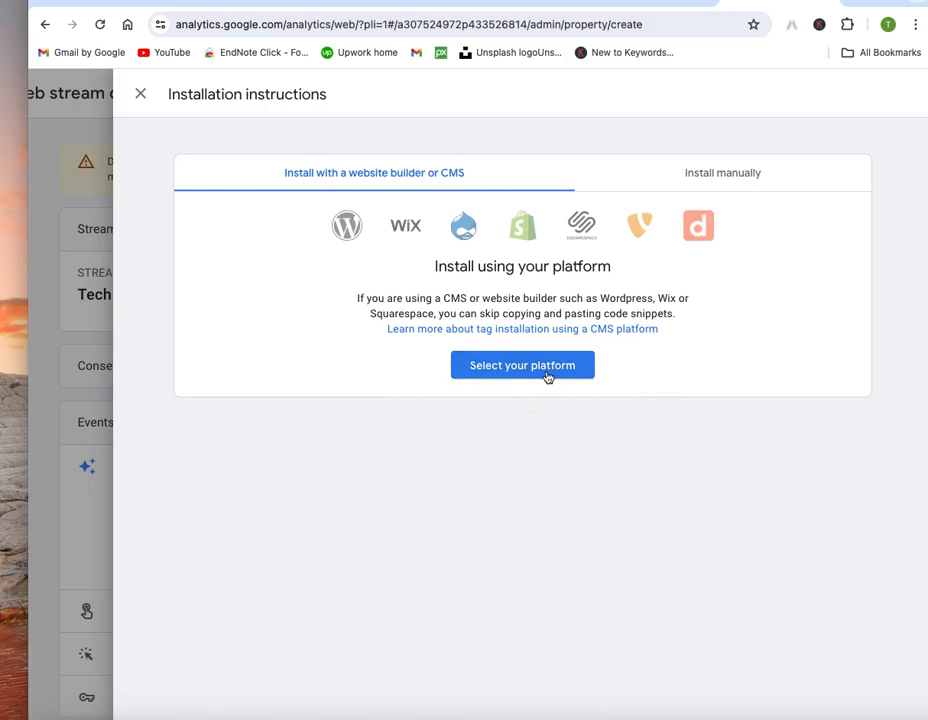
Step: View the manual-install Google tag code, then close the installation instructions to return to the stream details
{"action": "left_click", "coordinate": [726, 176]}
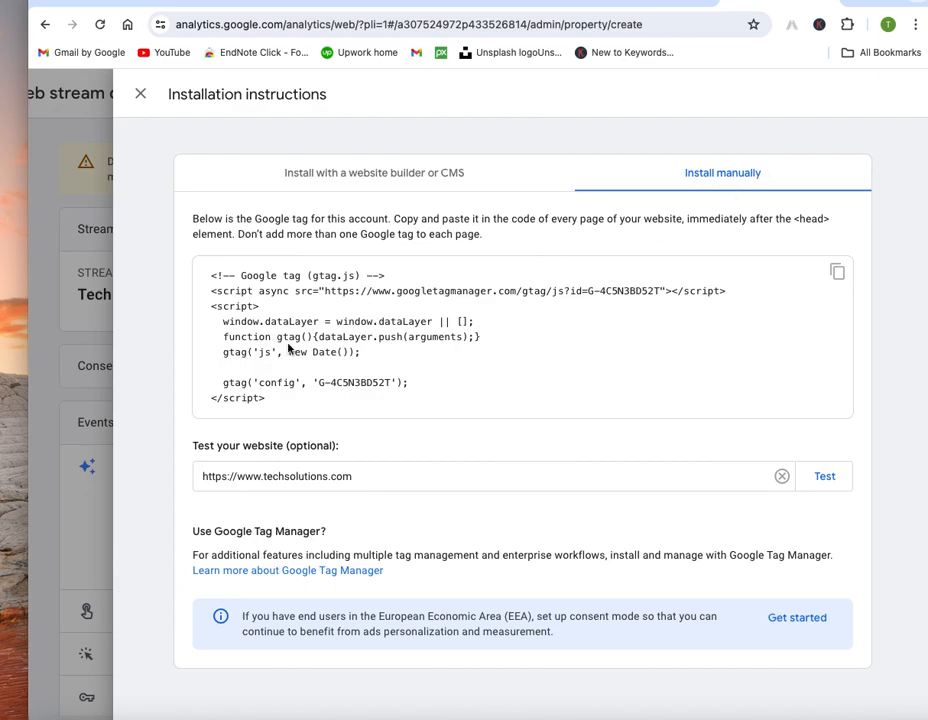
{"action": "left_click", "coordinate": [141, 97]}
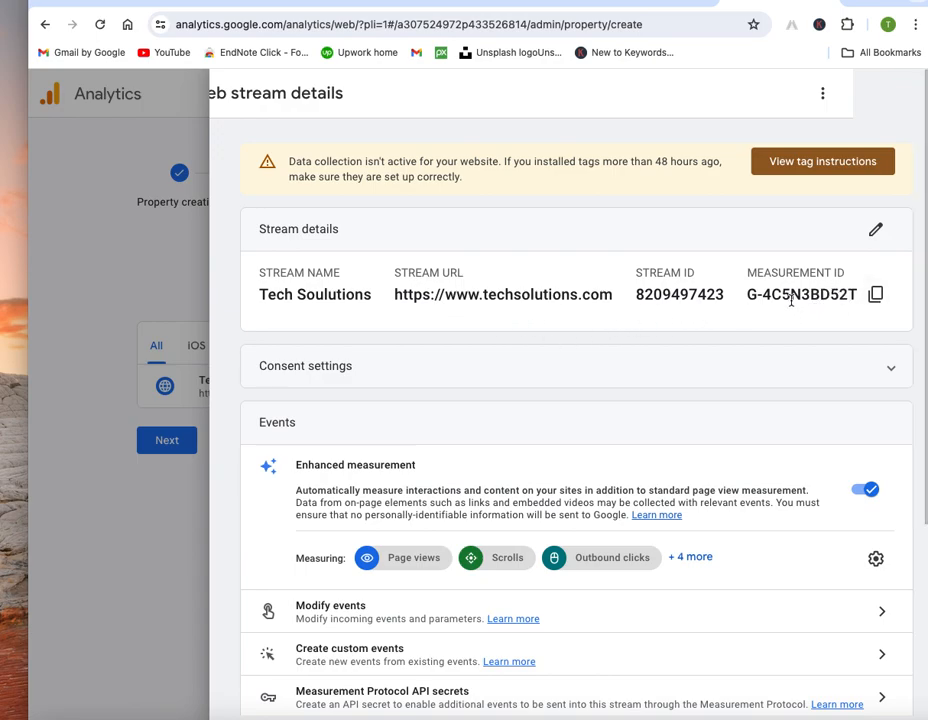
{"action": "scroll", "coordinate": [343, 376], "scroll_direction": "down", "scroll_amount": 5}
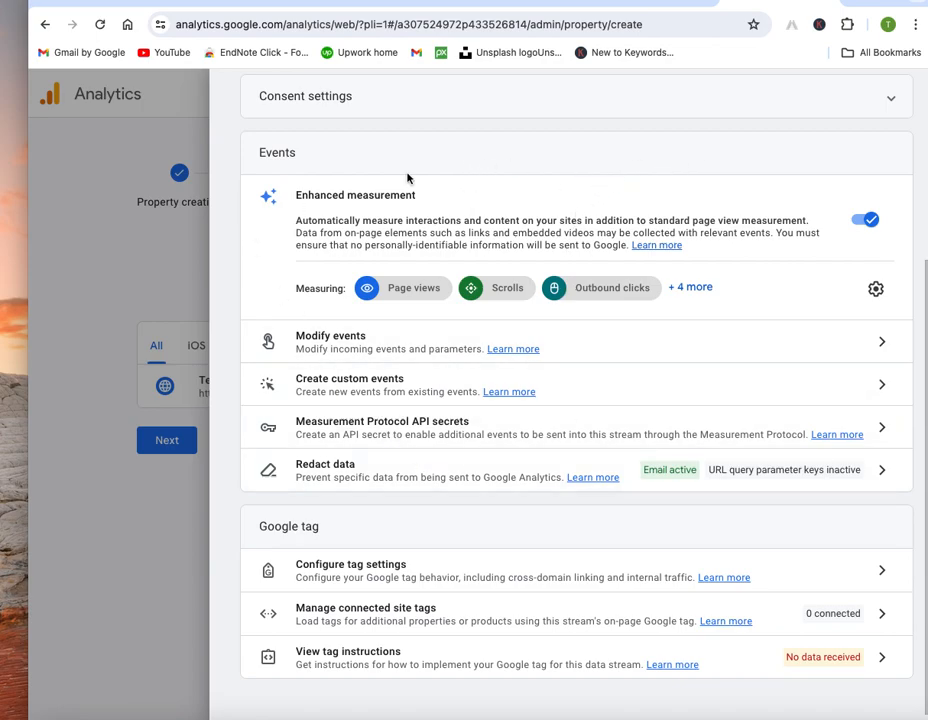
{"action": "scroll", "coordinate": [455, 175], "scroll_direction": "up", "scroll_amount": 5}
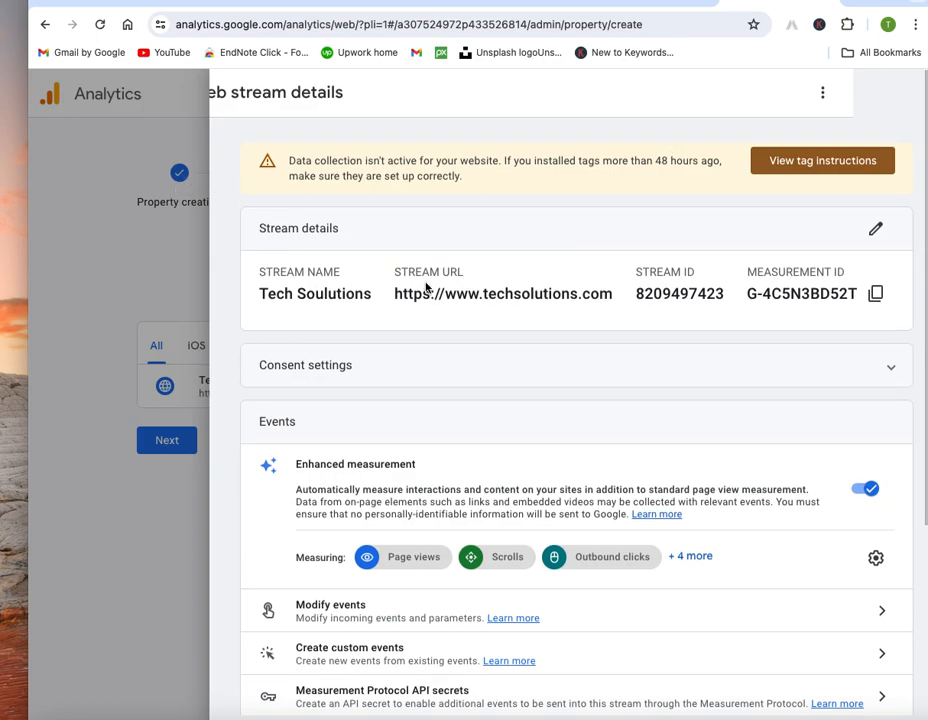
{"action": "left_click", "coordinate": [63, 120]}
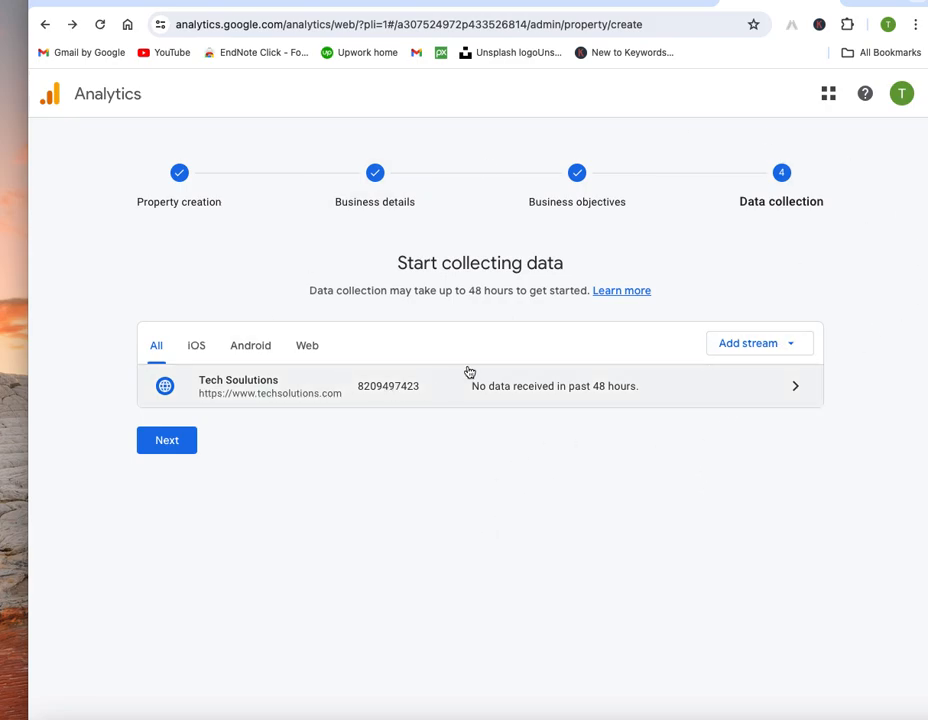
Step: Go back two pages in the browser to the Admin settings page showing Data streams
{"action": "left_click", "coordinate": [44, 26]}
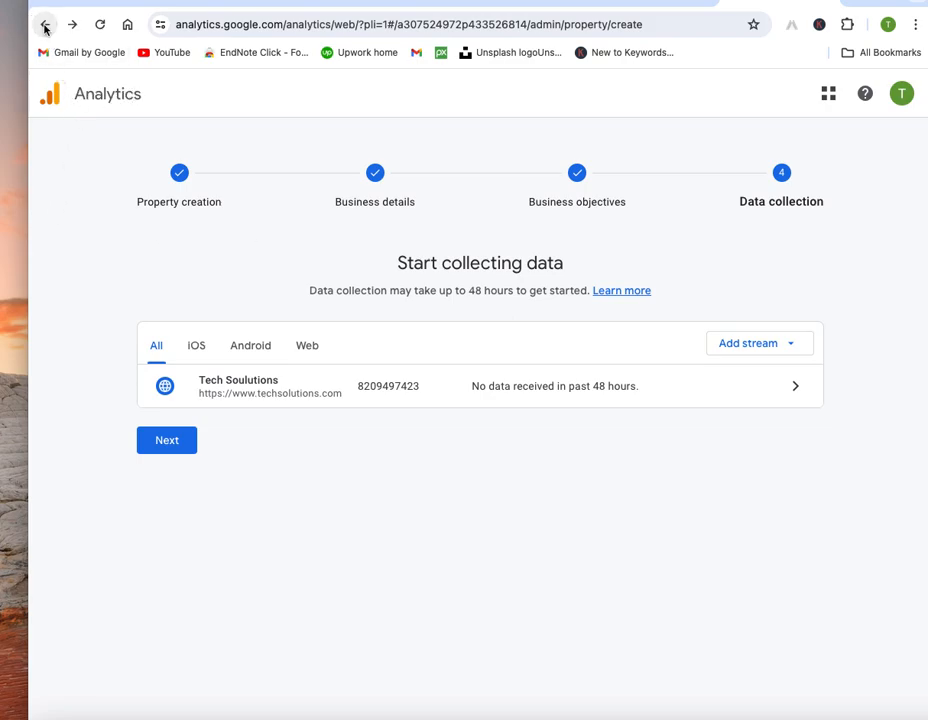
{"action": "left_click", "coordinate": [44, 28]}
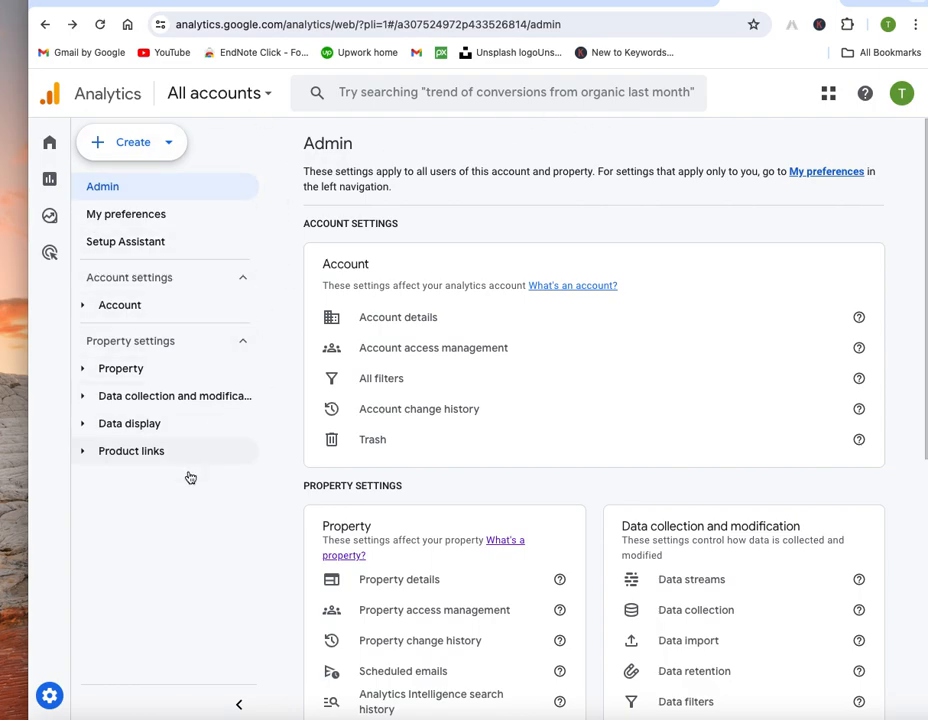
{"action": "left_click", "coordinate": [261, 93]}
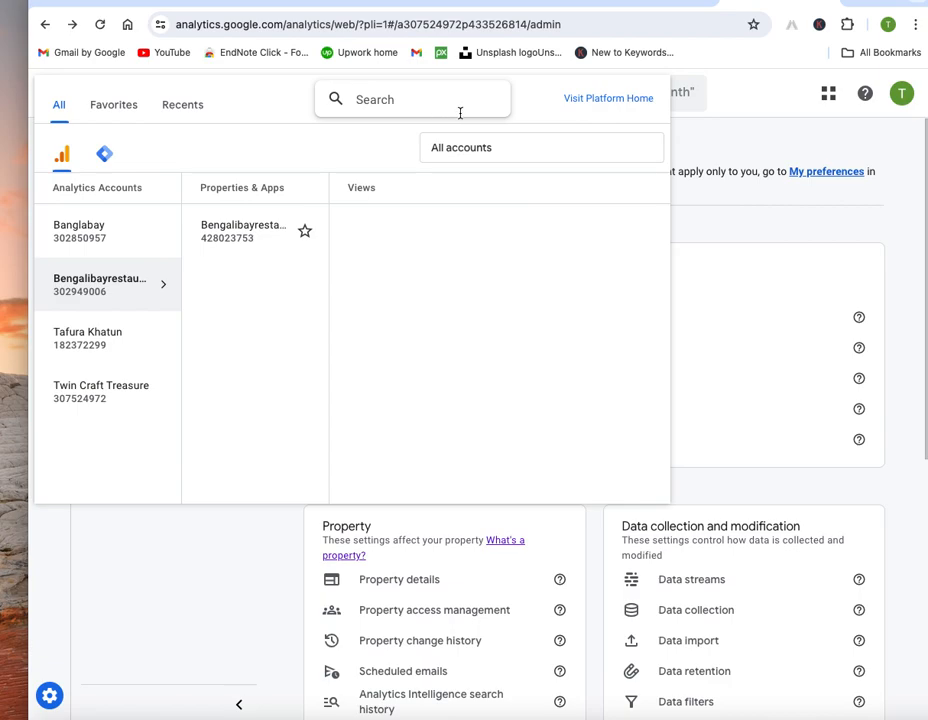
{"action": "left_click", "coordinate": [758, 128]}
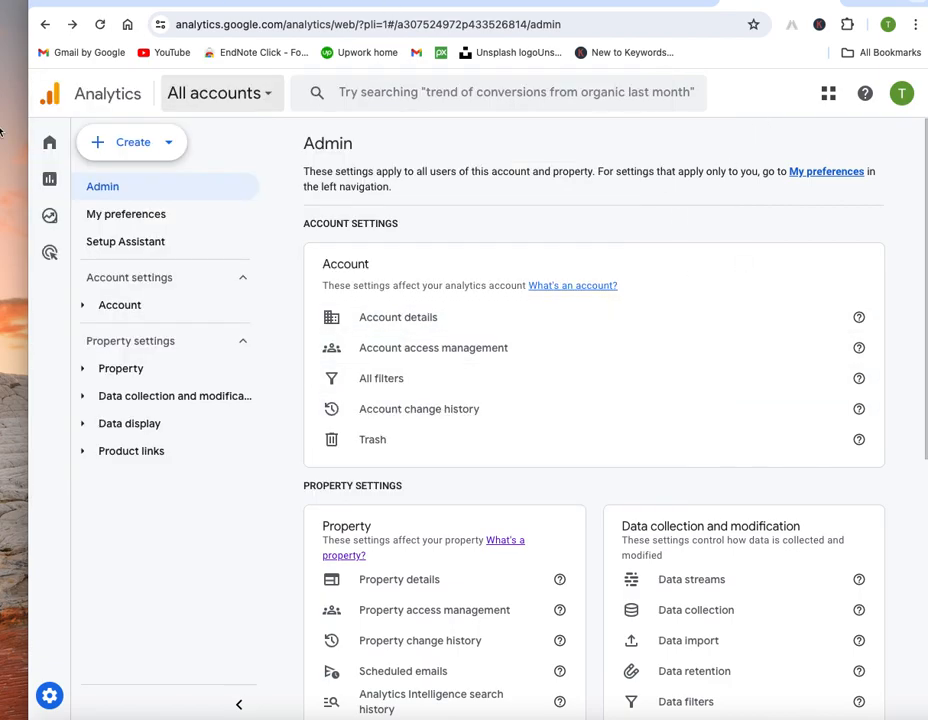